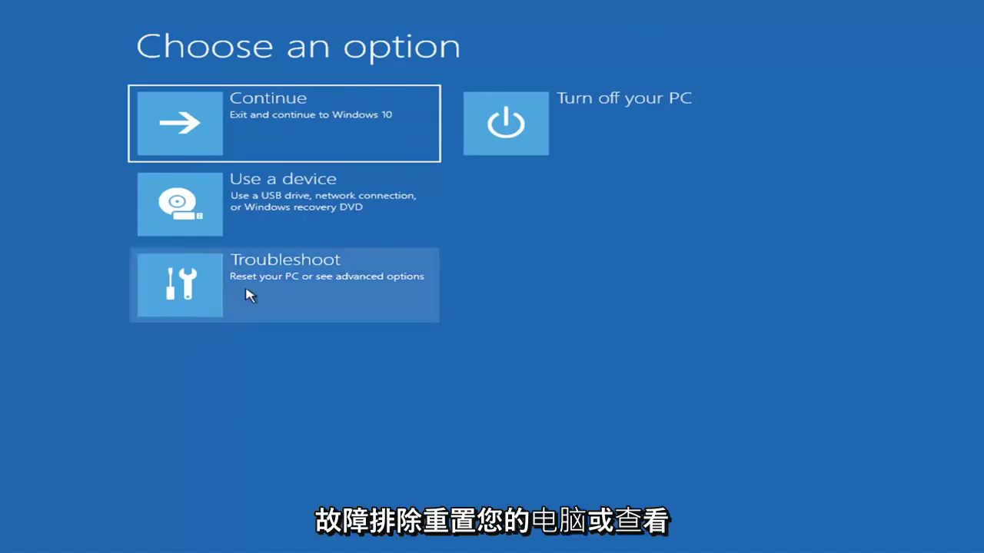
Run Startup Repair from the advanced troubleshooting options
left_click(362, 289)
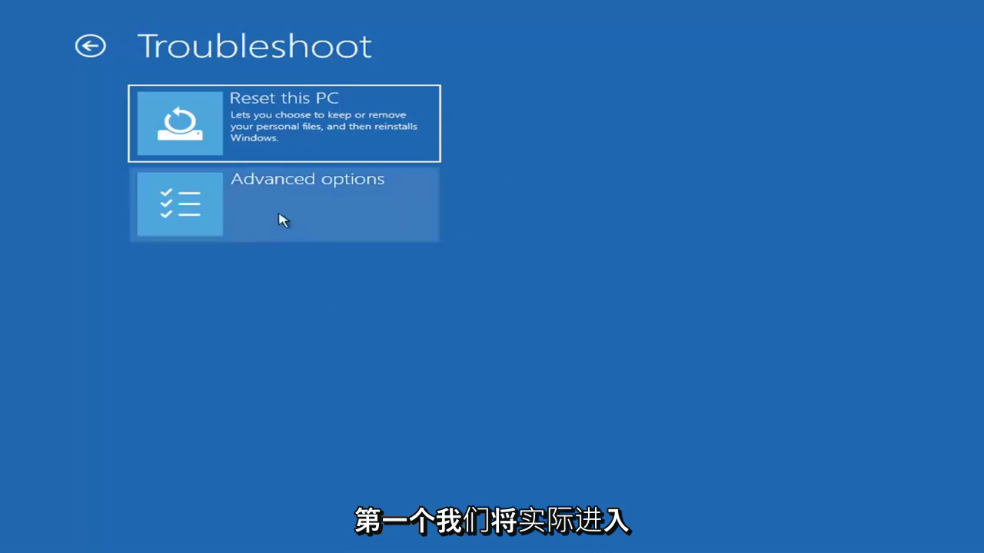
left_click(308, 209)
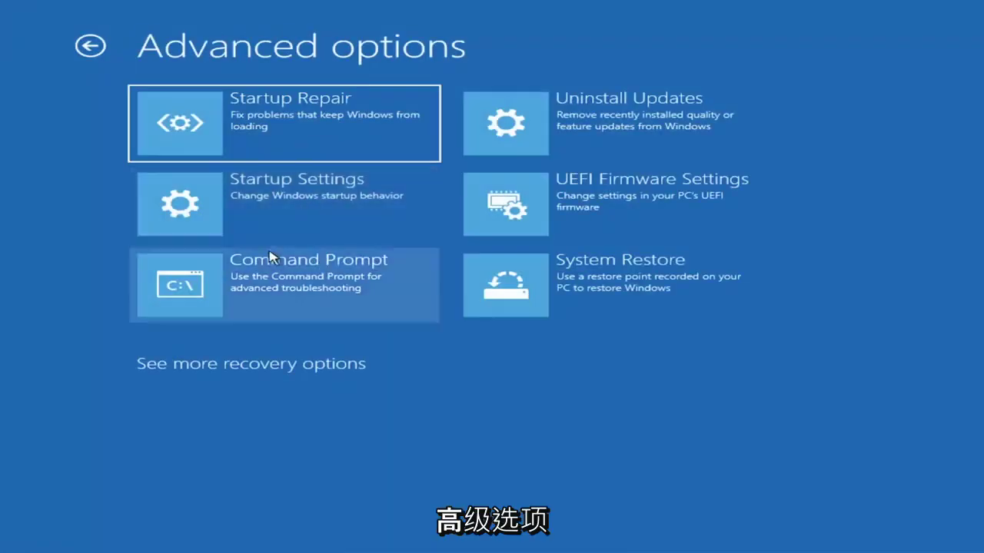
left_click(265, 132)
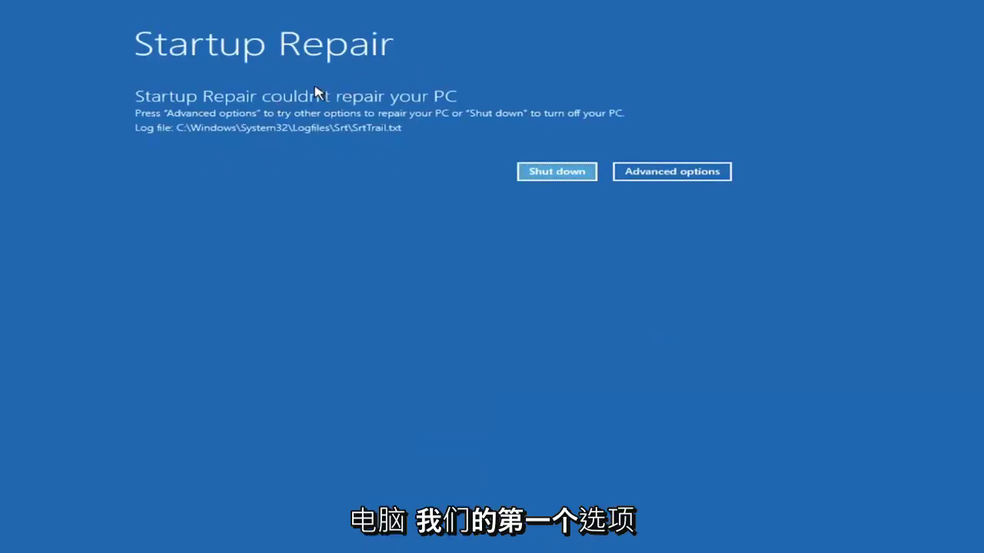
Return to the advanced troubleshooting options and view the Startup Settings and Uninstall Updates pages without applying anything
left_click(685, 173)
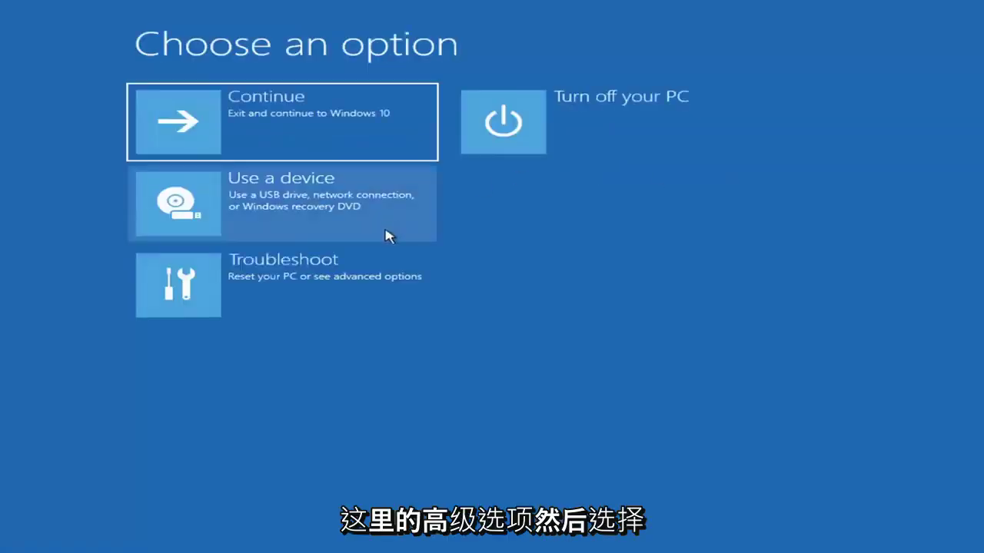
left_click(247, 296)
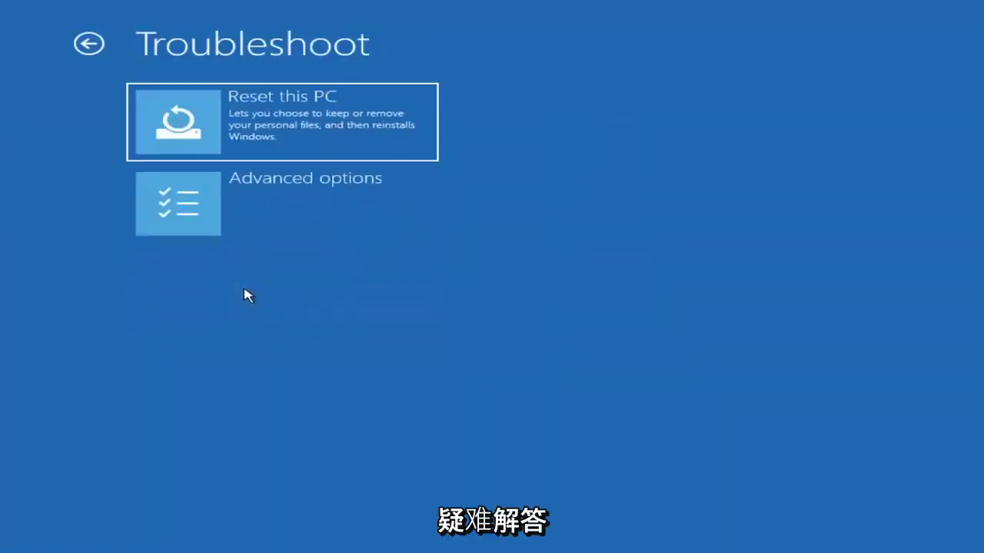
left_click(257, 215)
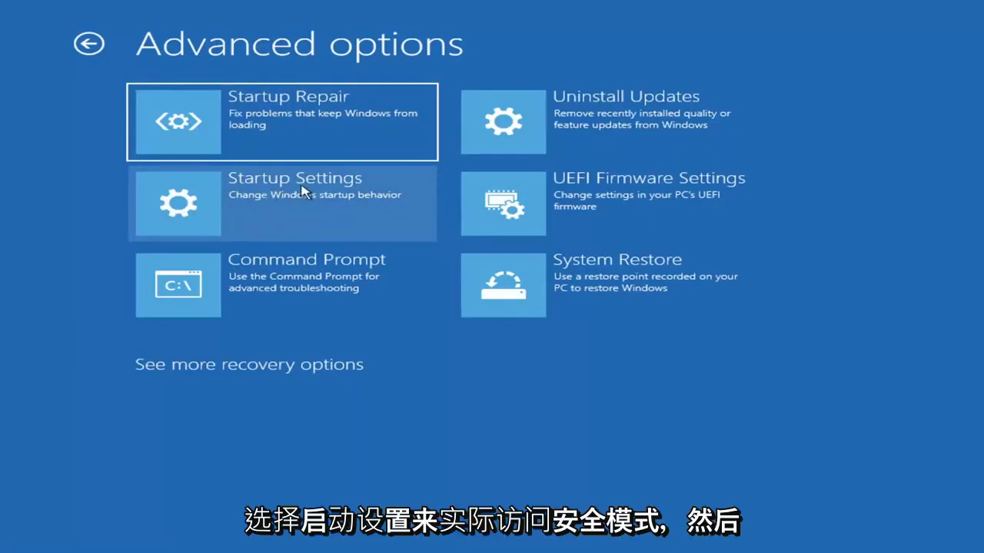
left_click(253, 203)
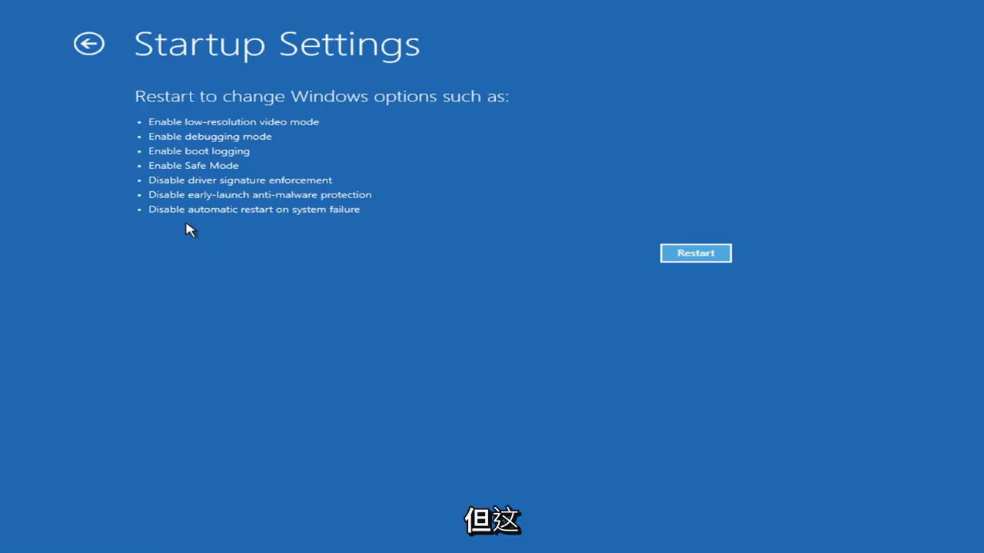
left_click(83, 45)
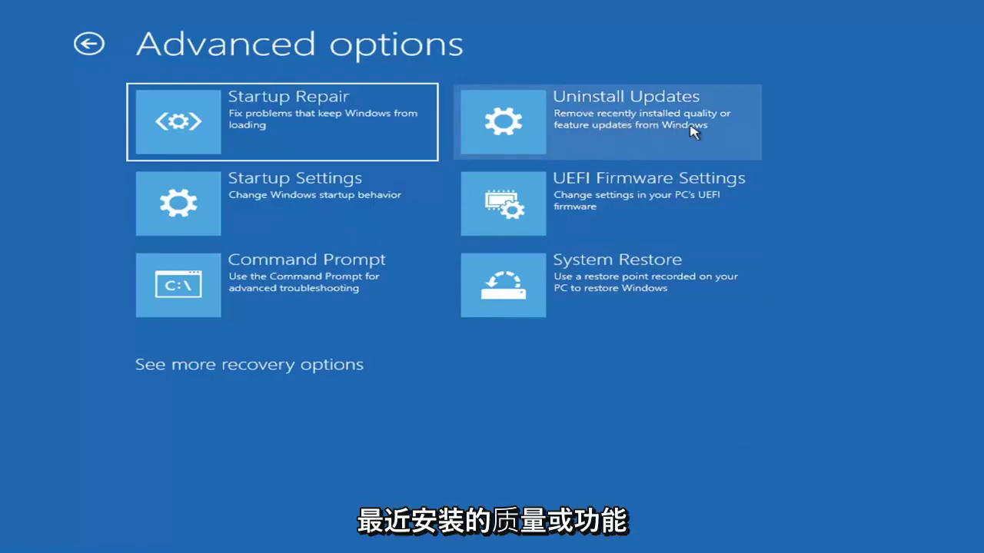
left_click(574, 126)
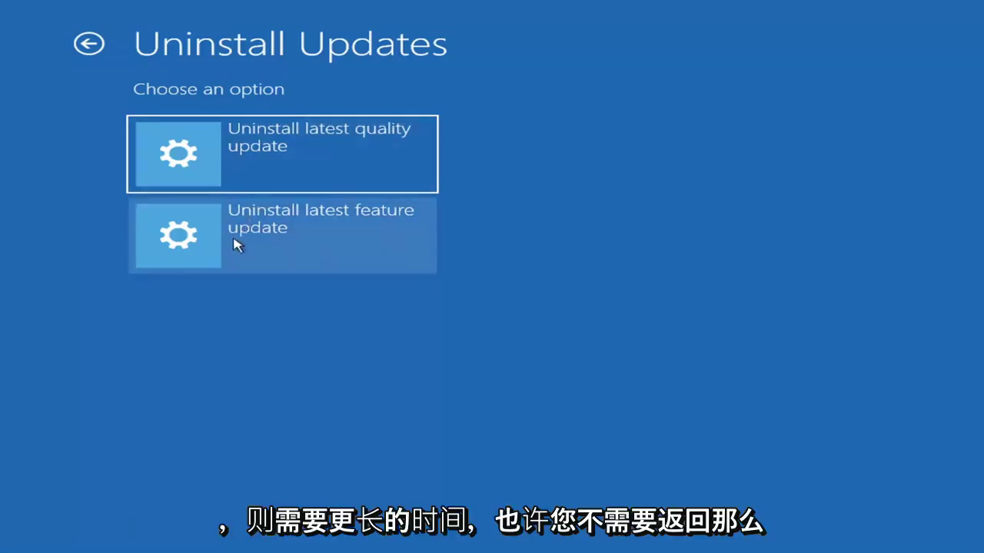
left_click(91, 43)
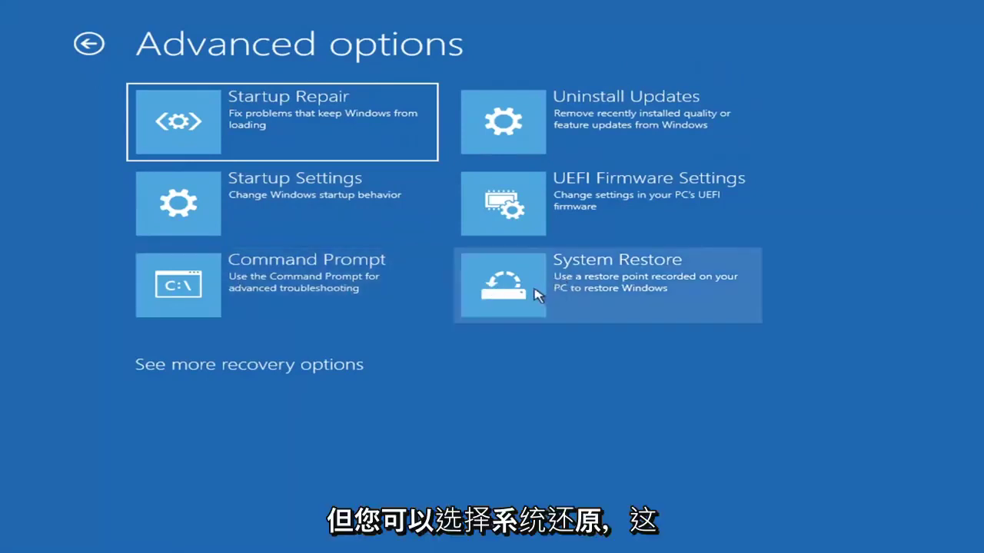
Restore the system to the manual "Before Updates" restore point with System Restore and restart the computer
left_click(654, 312)
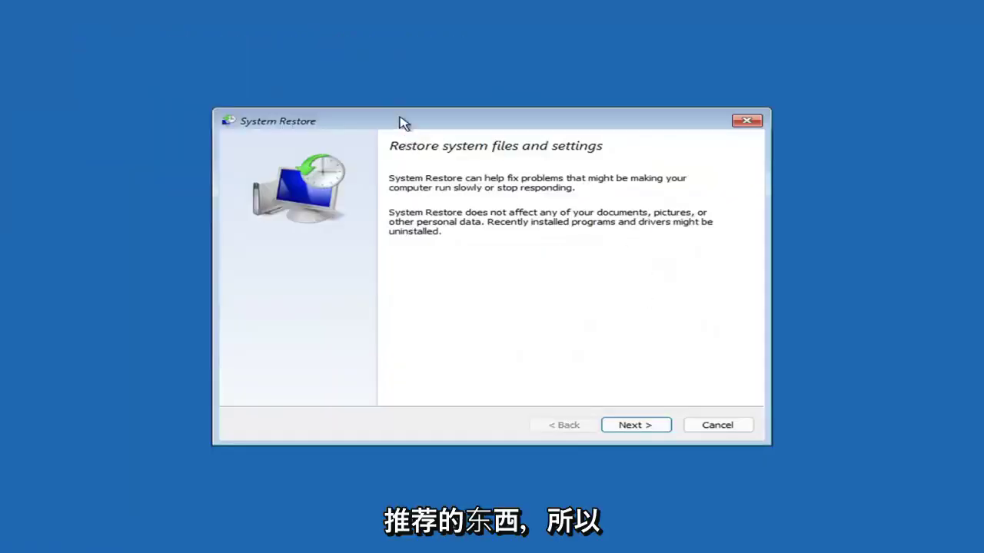
left_click(623, 426)
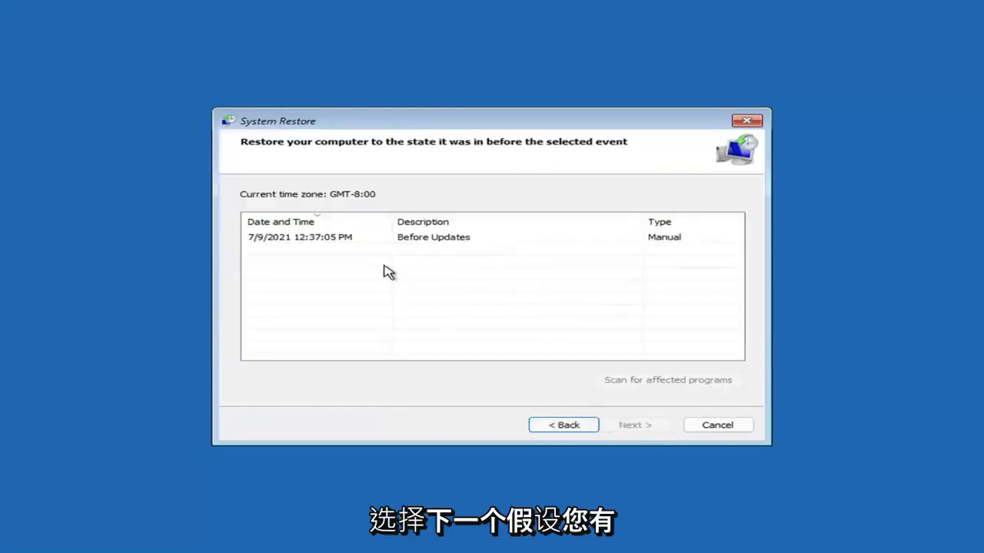
left_click(302, 244)
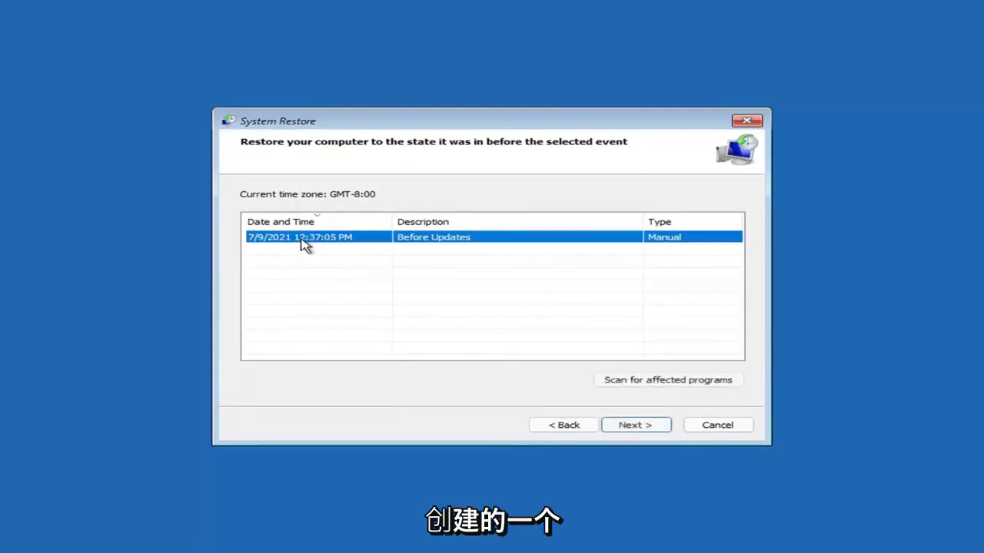
left_click(647, 427)
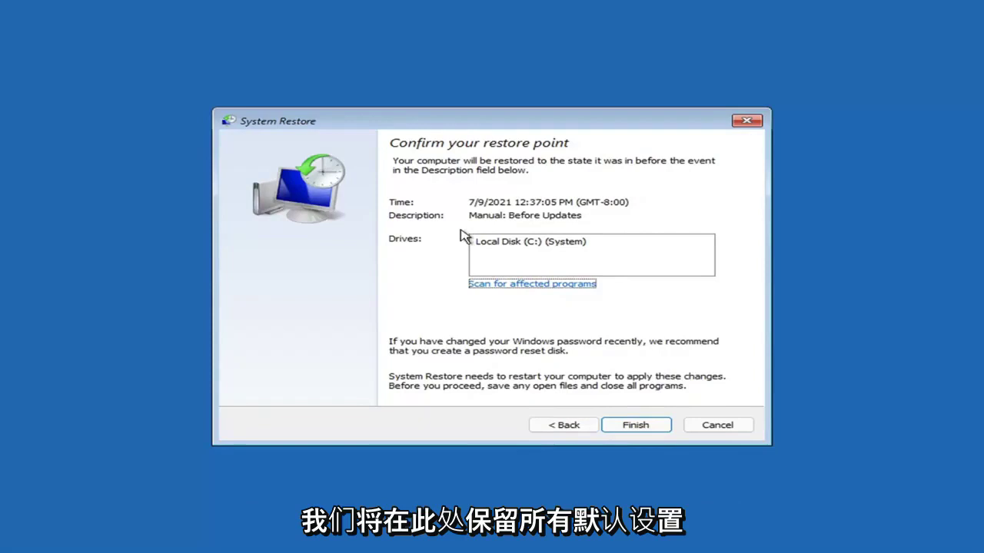
left_click(635, 429)
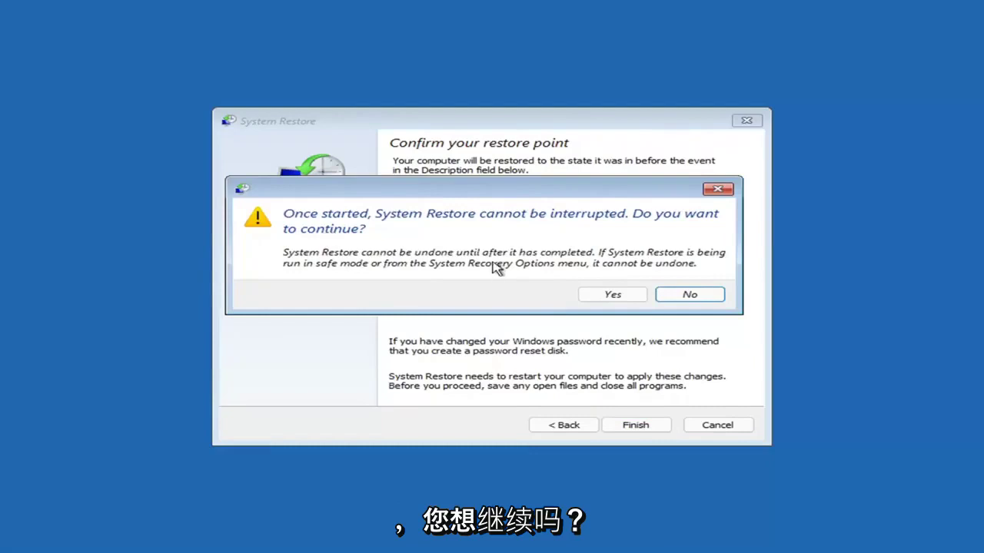
left_click(615, 298)
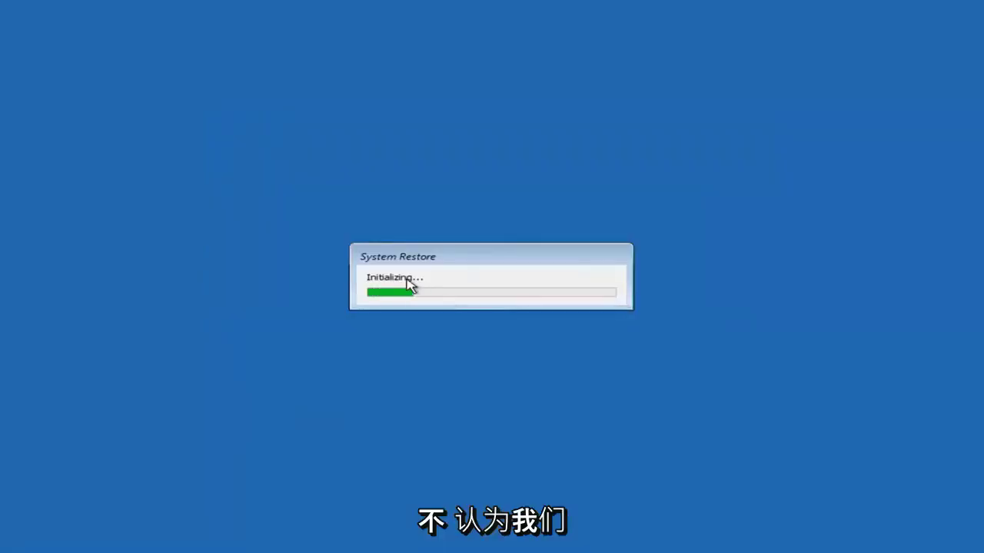
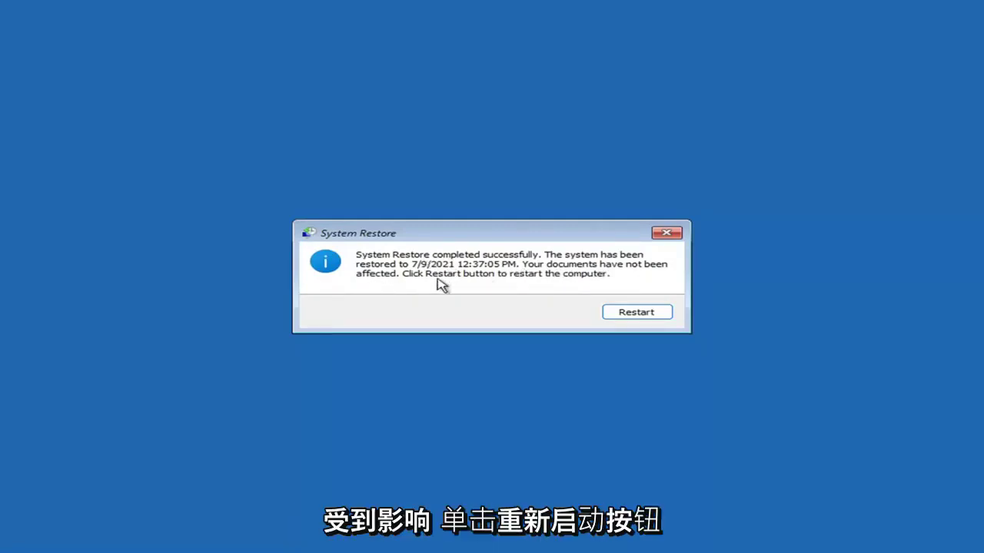
left_click(635, 312)
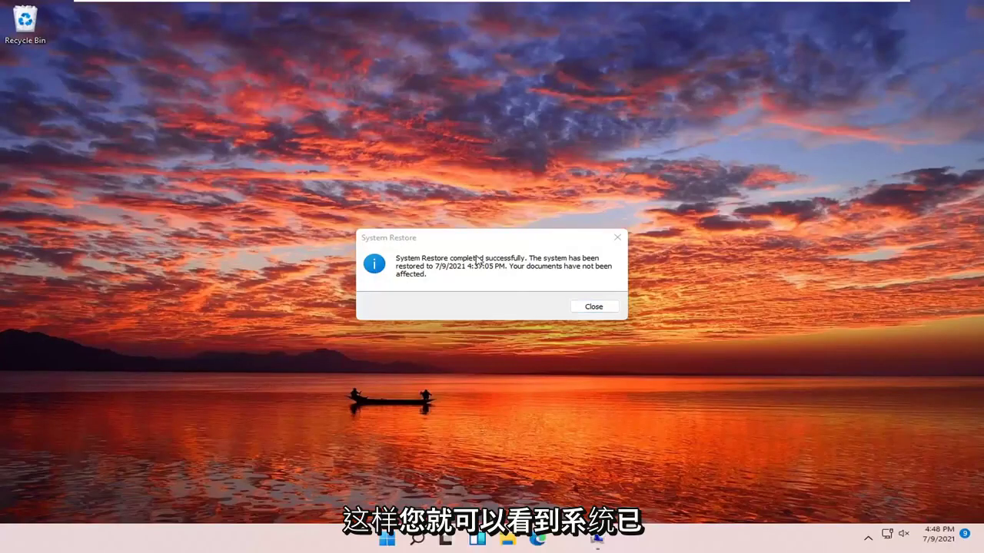
left_click(618, 238)
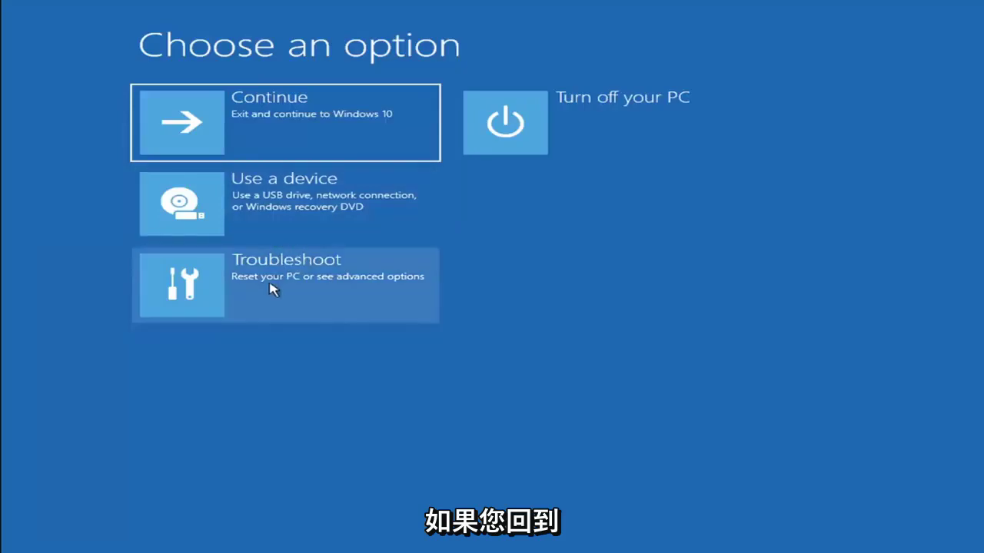
View the Reset this PC choices for keeping or removing files, and return to the main recovery options
left_click(287, 292)
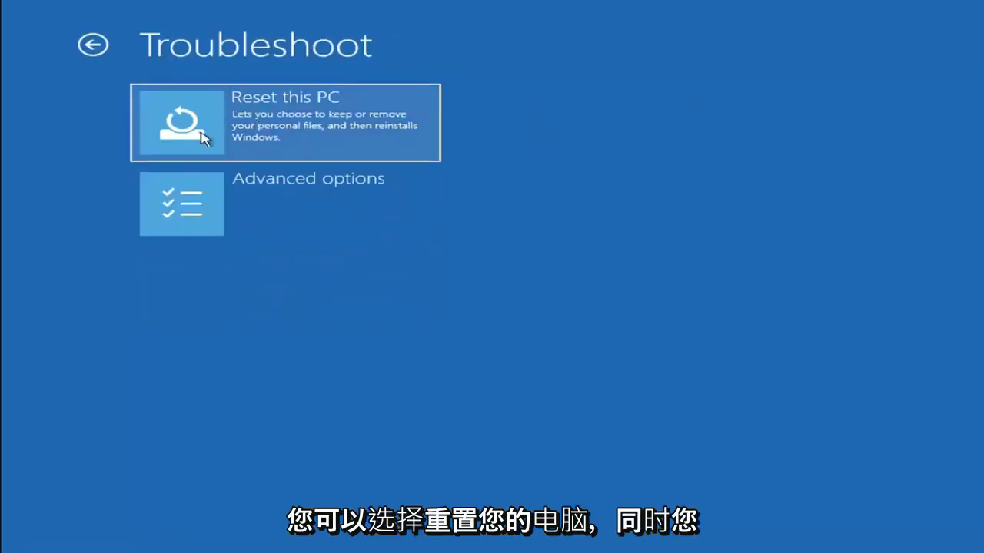
left_click(323, 136)
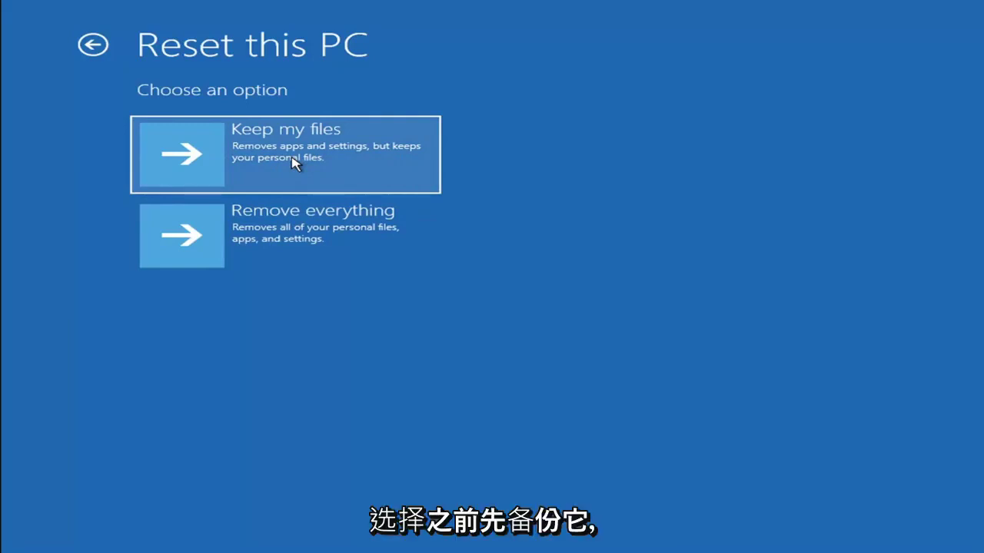
left_click(98, 46)
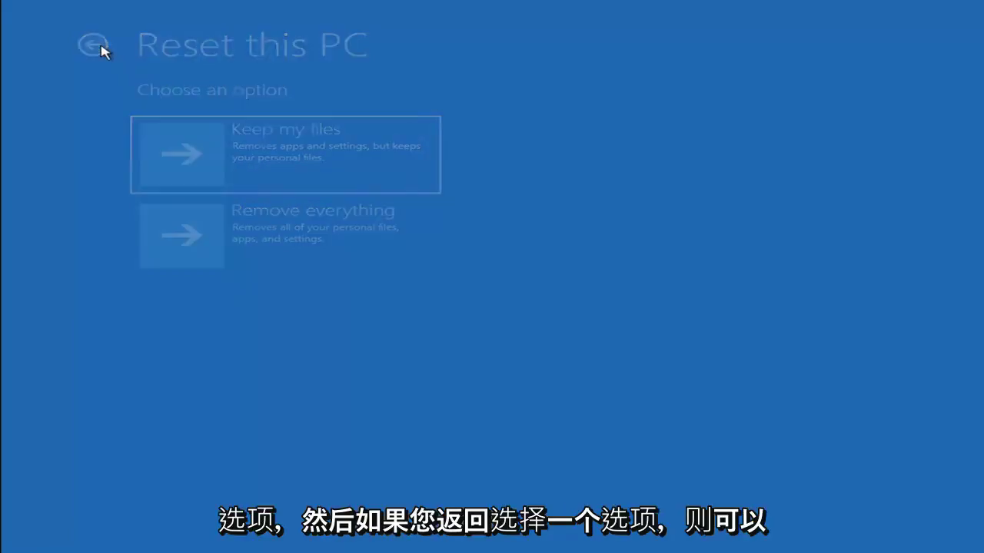
left_click(95, 46)
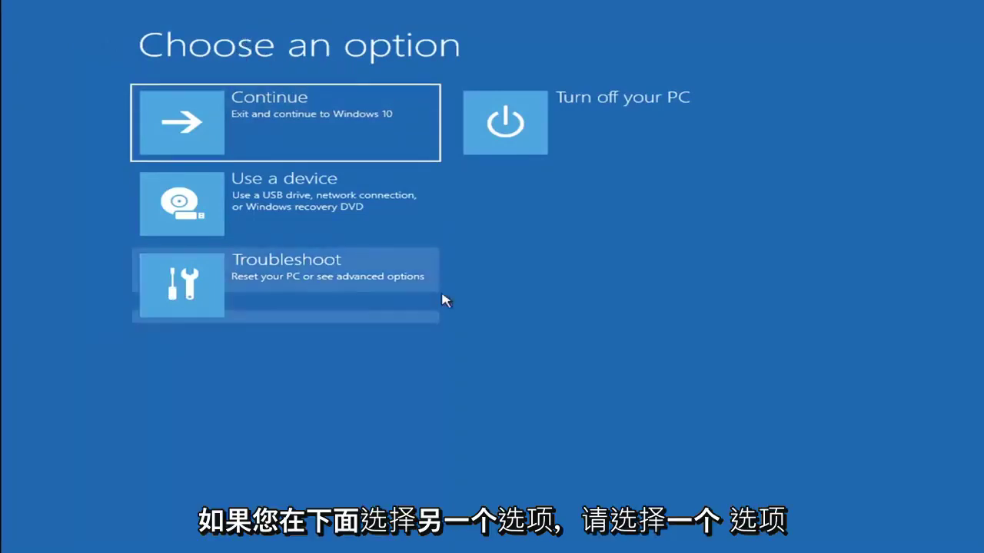
Open the recovery Command Prompt from the advanced options and list the contents of the C: drive with dir
left_click(296, 288)
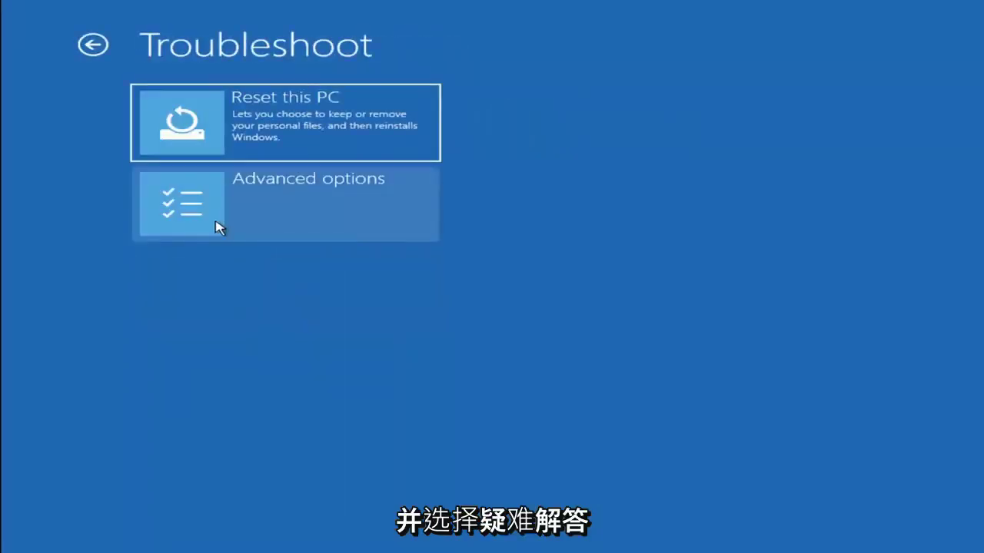
left_click(296, 213)
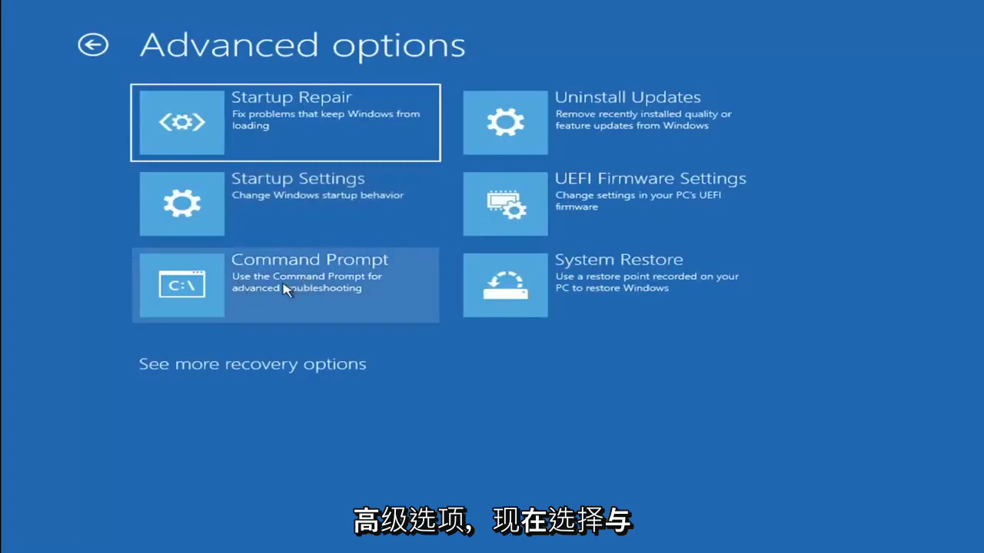
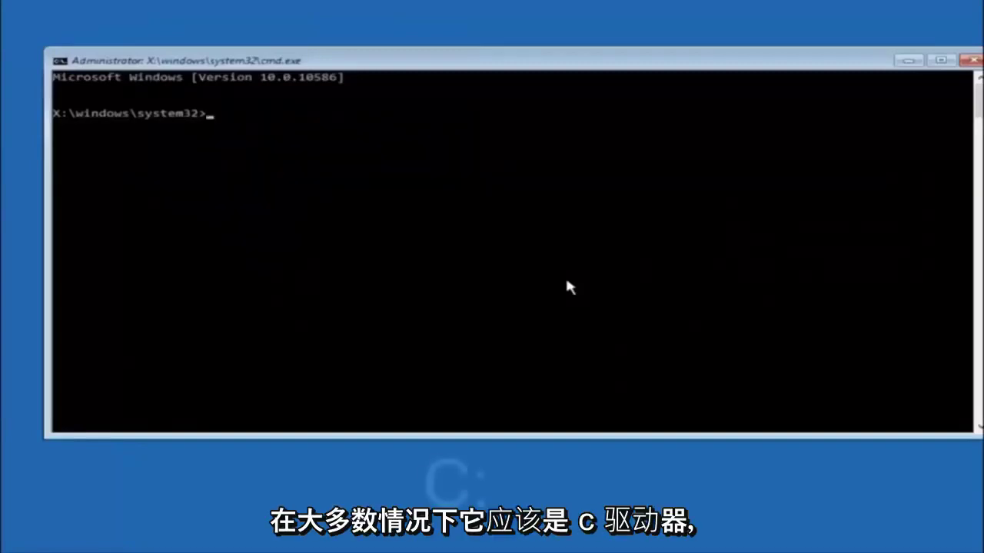
type("c:")
key("Return")
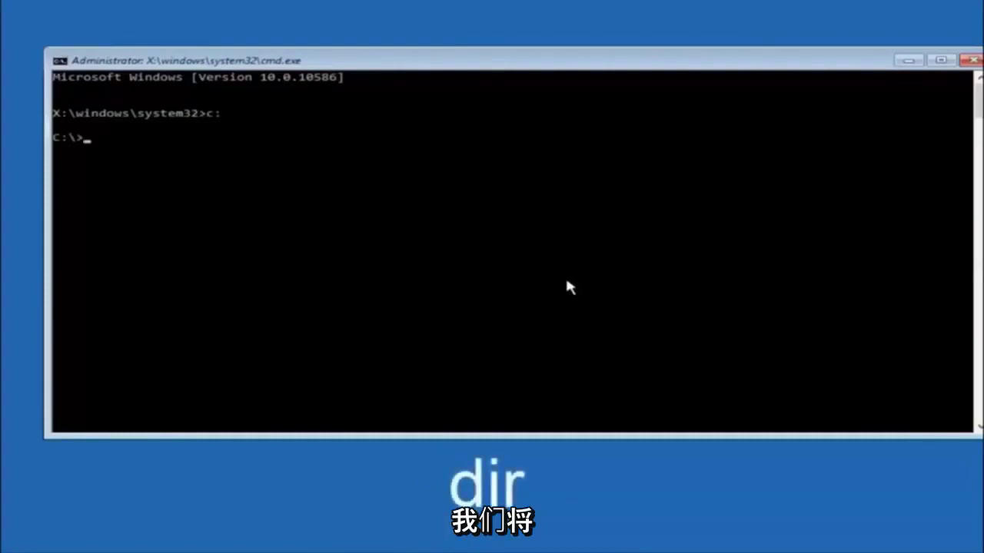
type("dir")
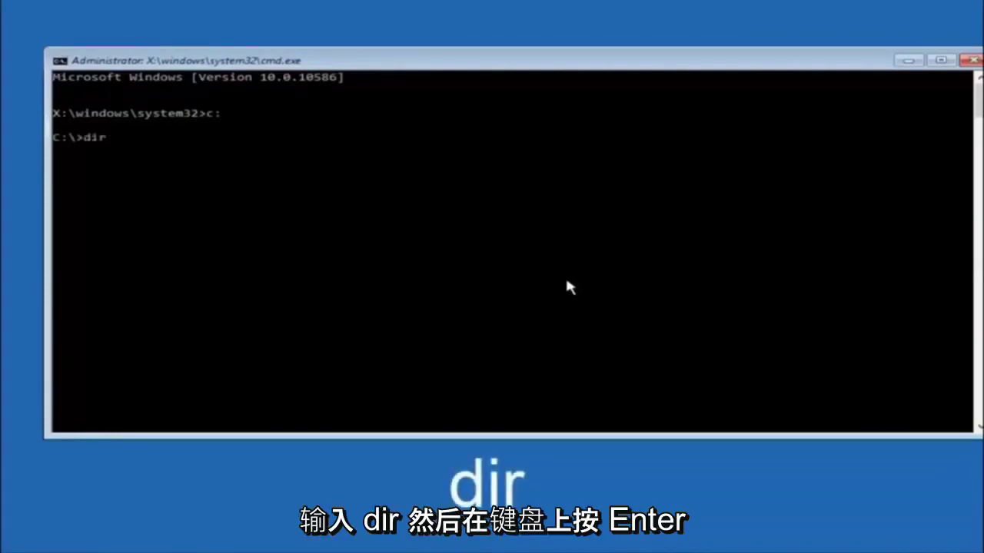
key("Return")
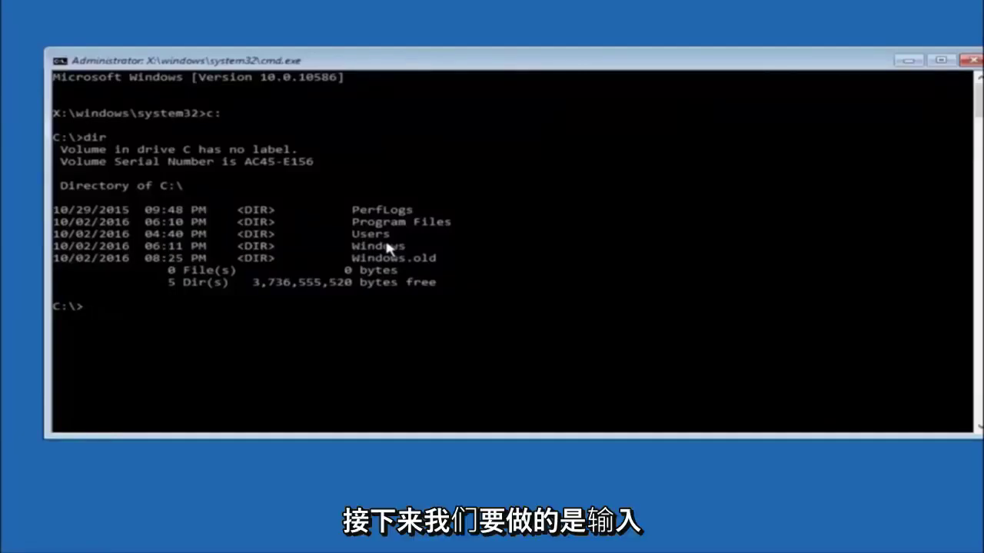
In \windows\system32\config, create a folder named backup and copy all files (*.*) into it
type("cd \\windows\\system32\\config")
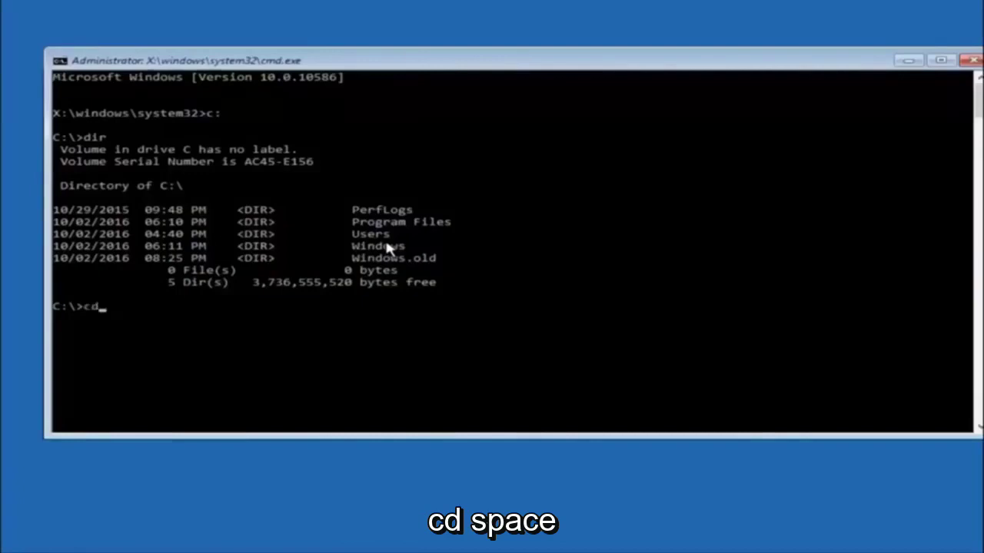
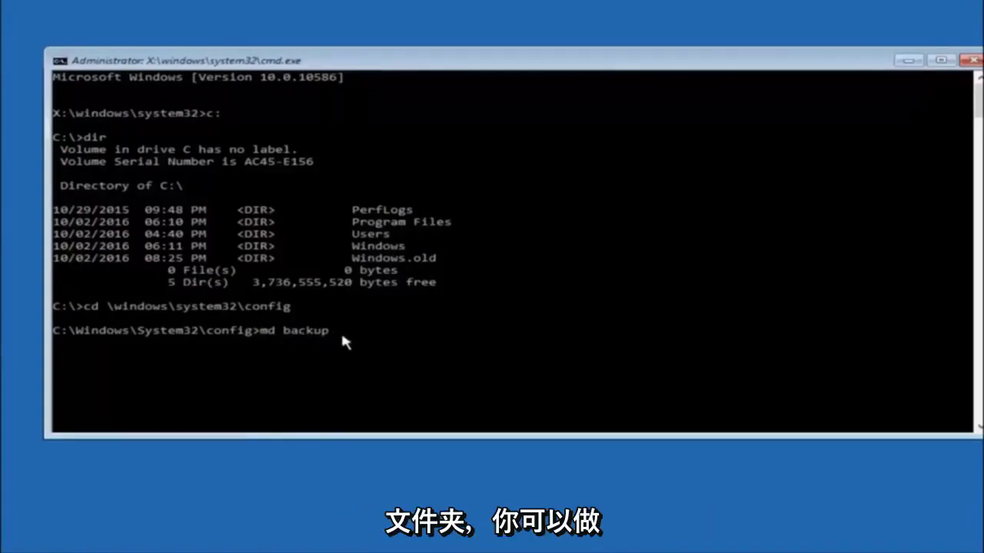
type("1")
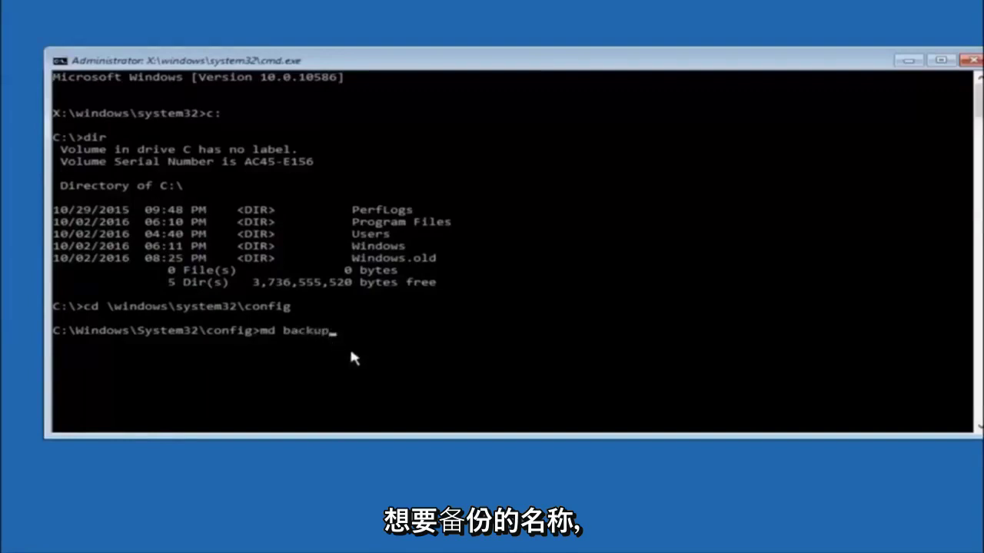
key("Return")
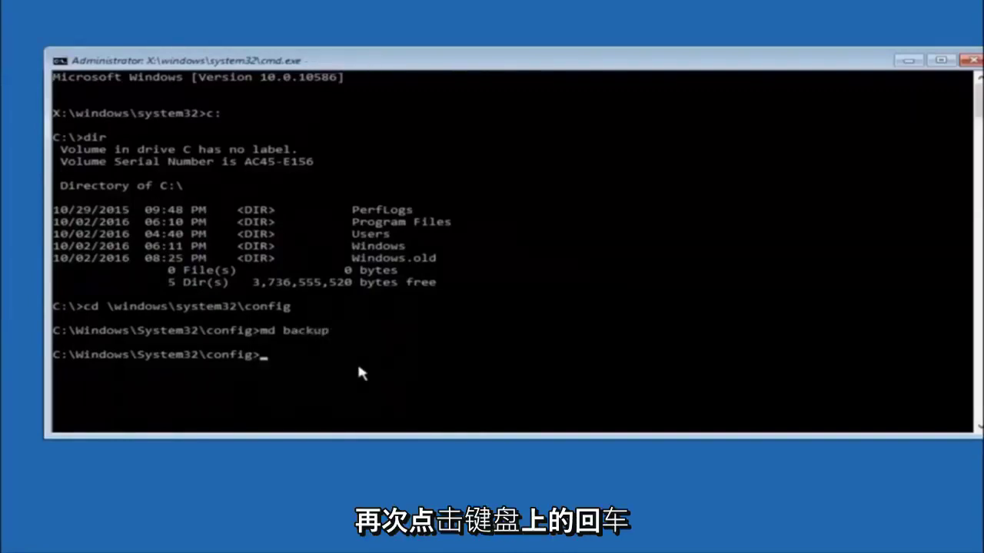
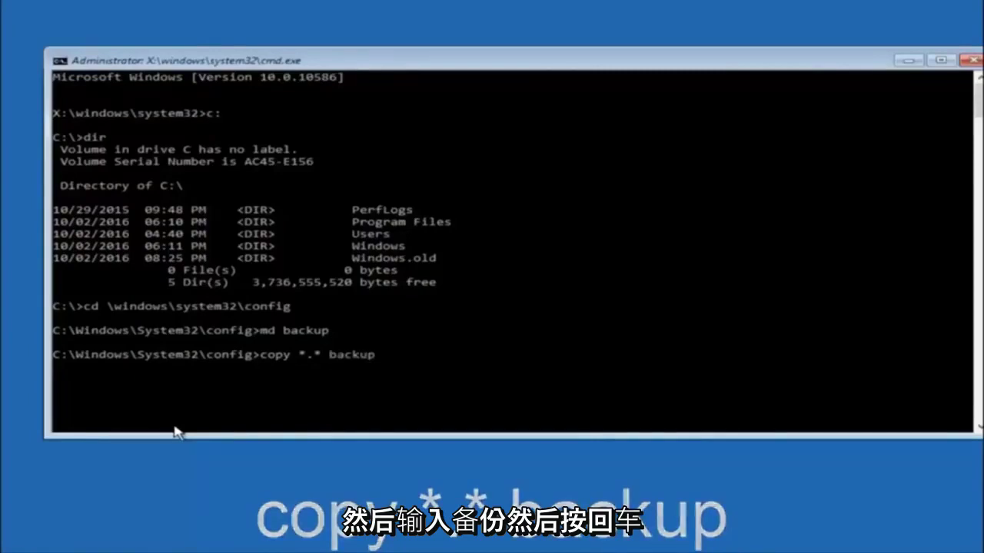
key("Return")
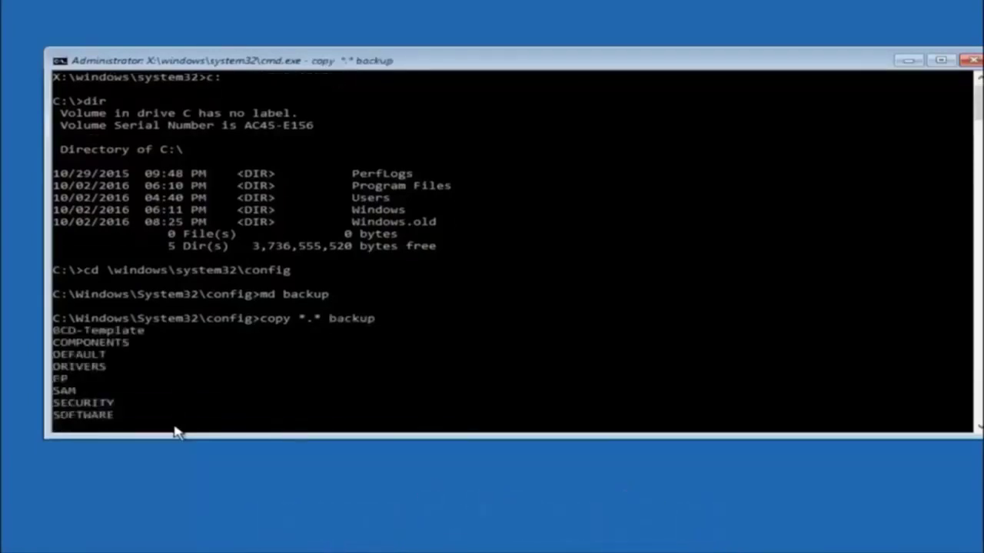
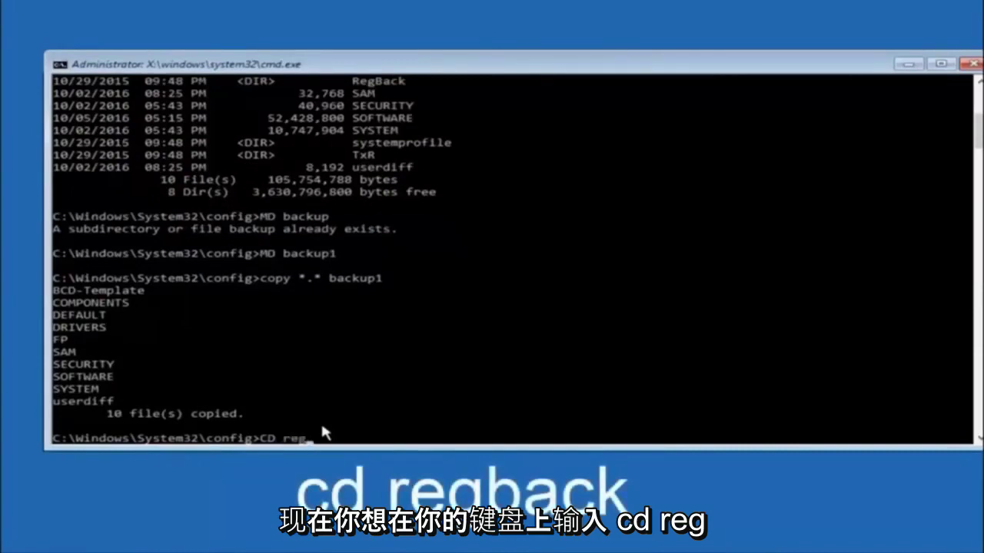
Change to the regback folder inside config and list its contents with dir
type("back")
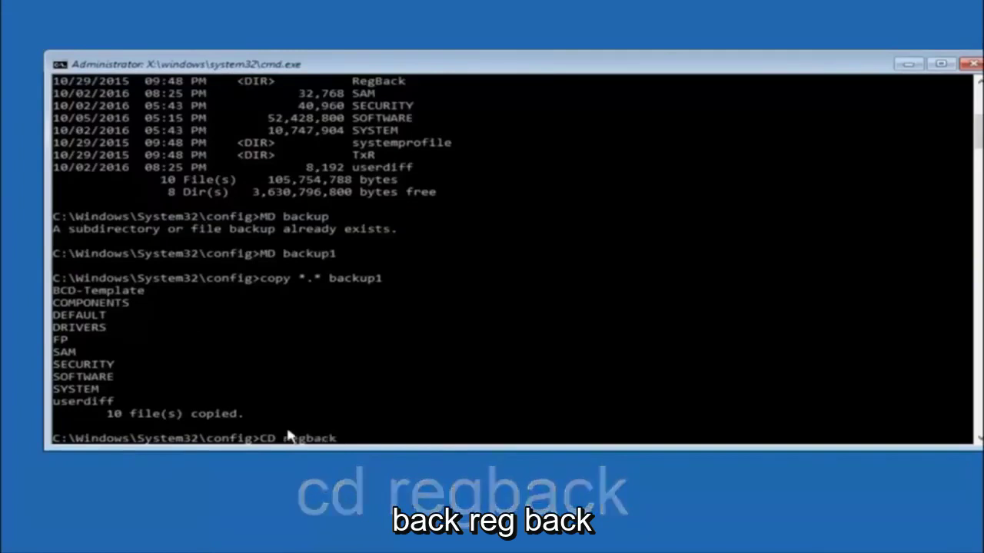
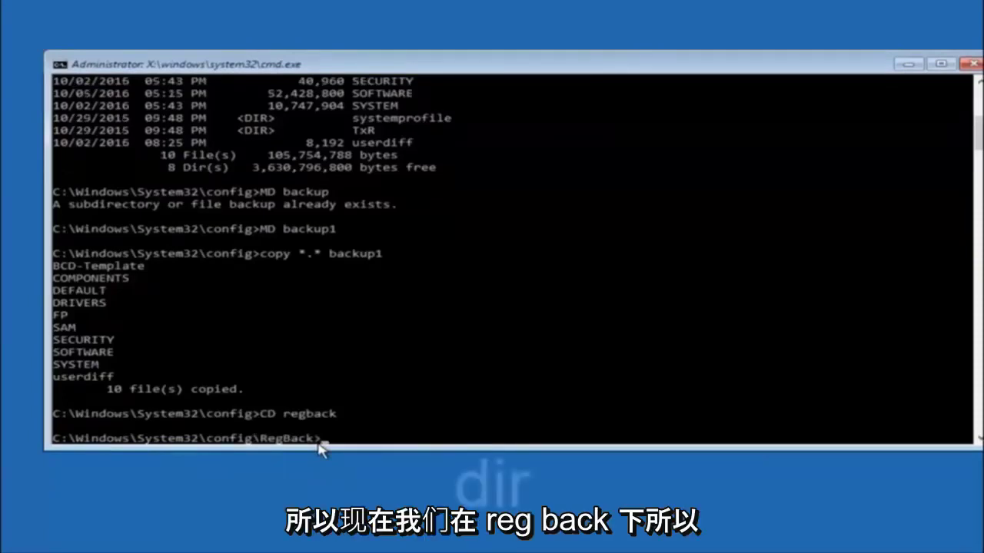
type("dir")
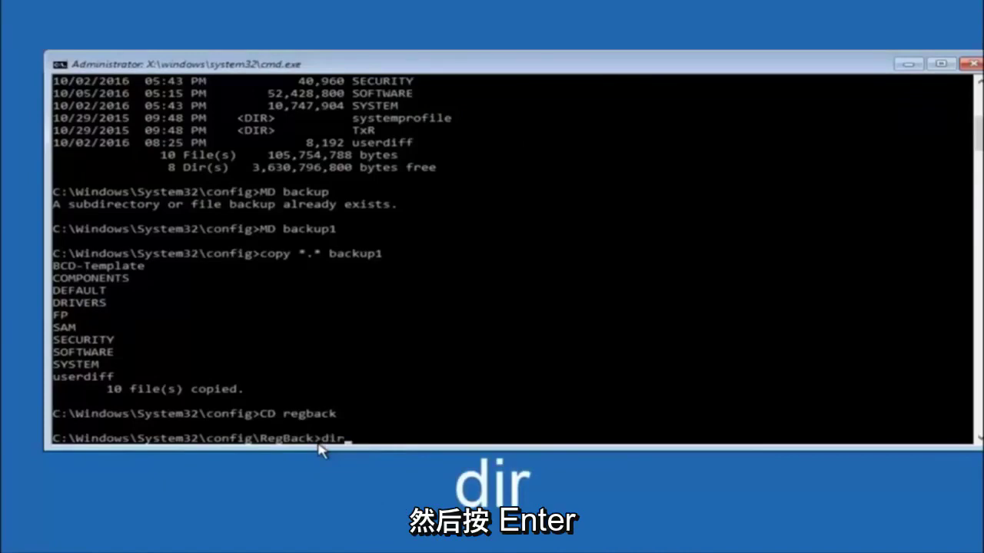
key("Return")
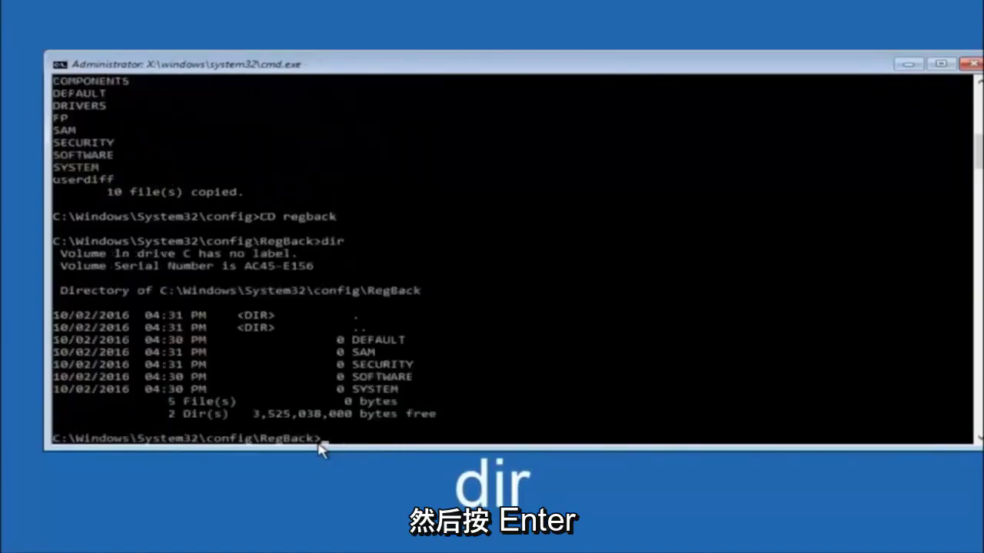
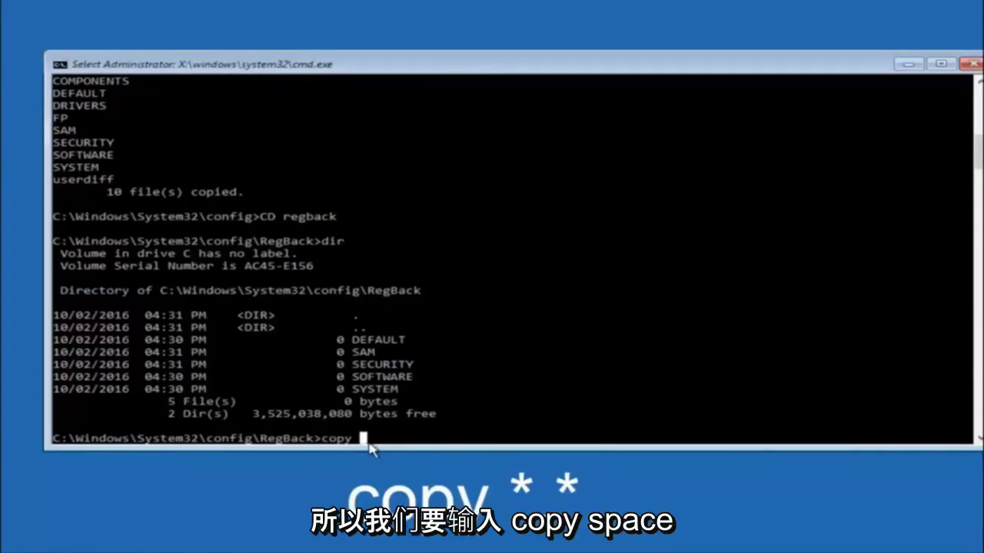
Copy all RegBack files (*.*) into the parent config folder, overwriting all existing ones, and close the Command Prompt
type("*.* ..")
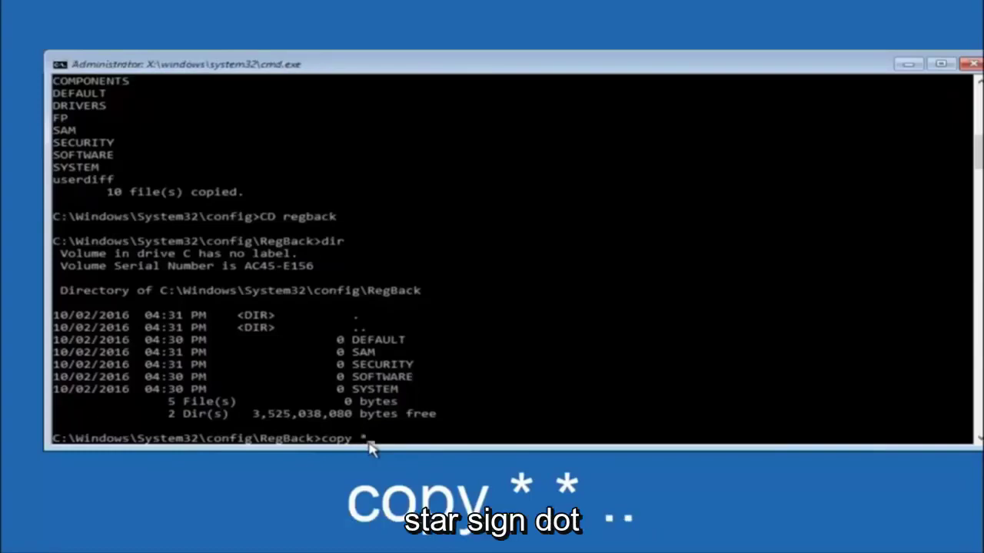
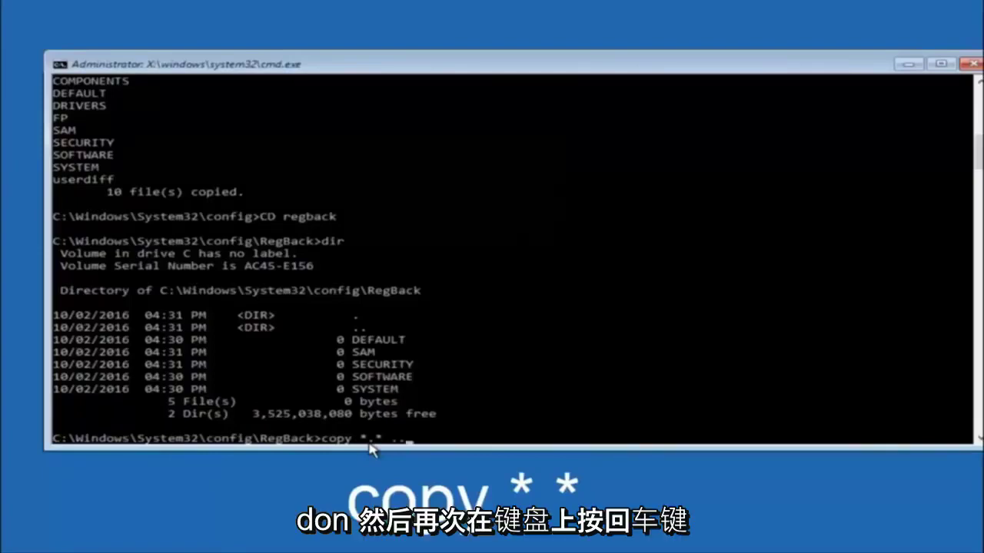
key("Return")
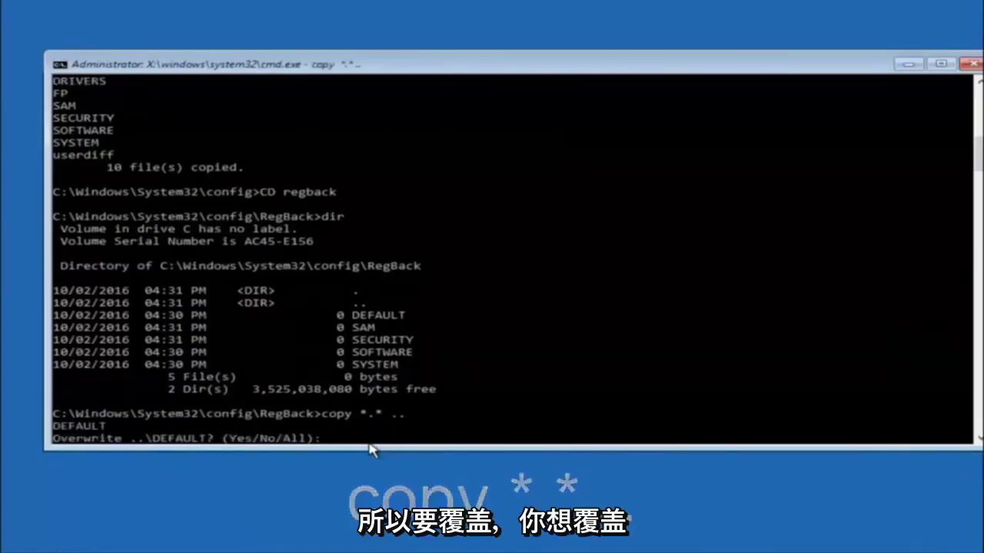
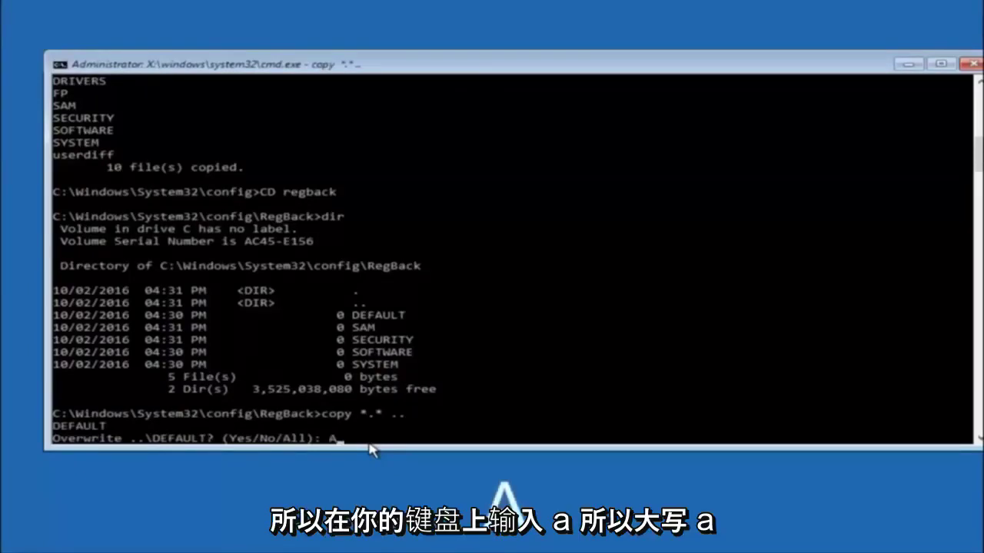
key("Return")
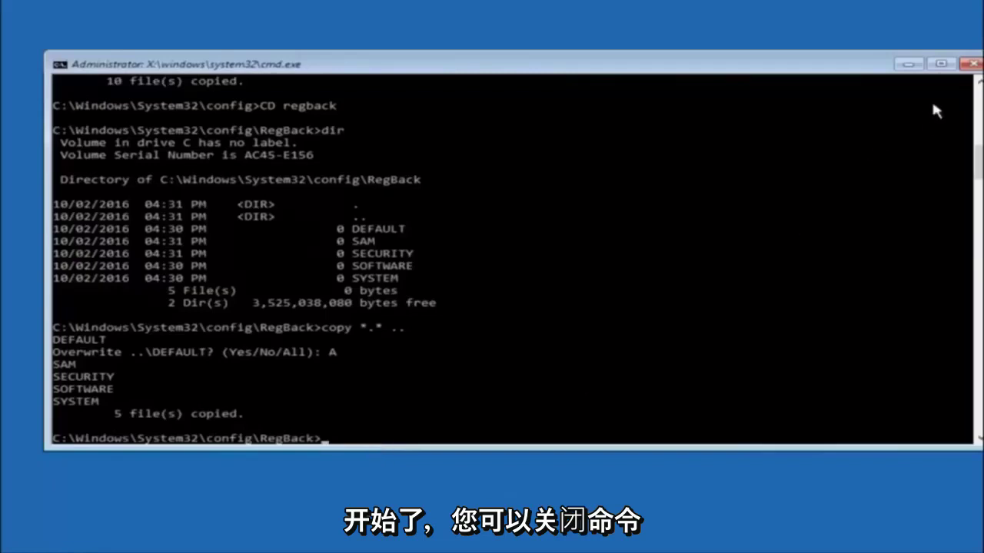
left_click(971, 63)
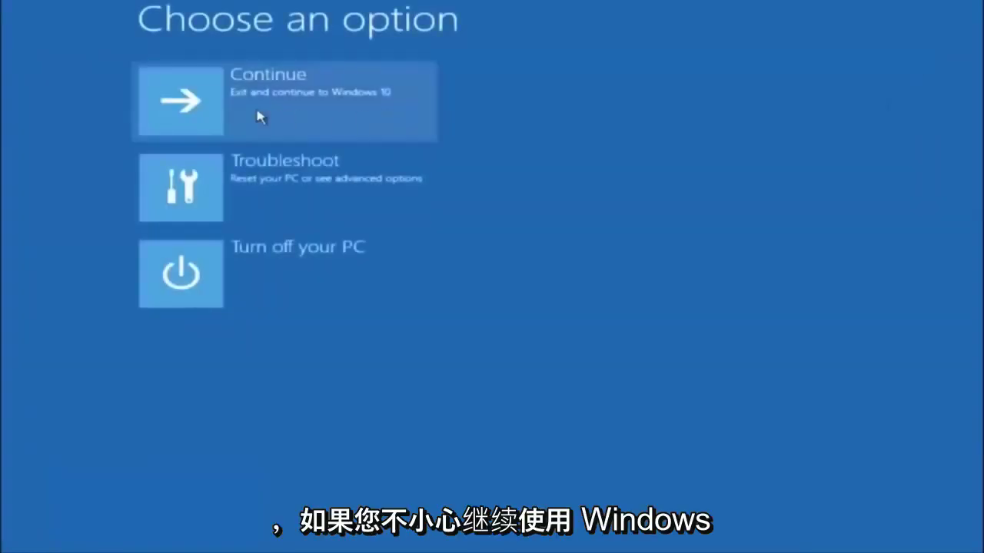